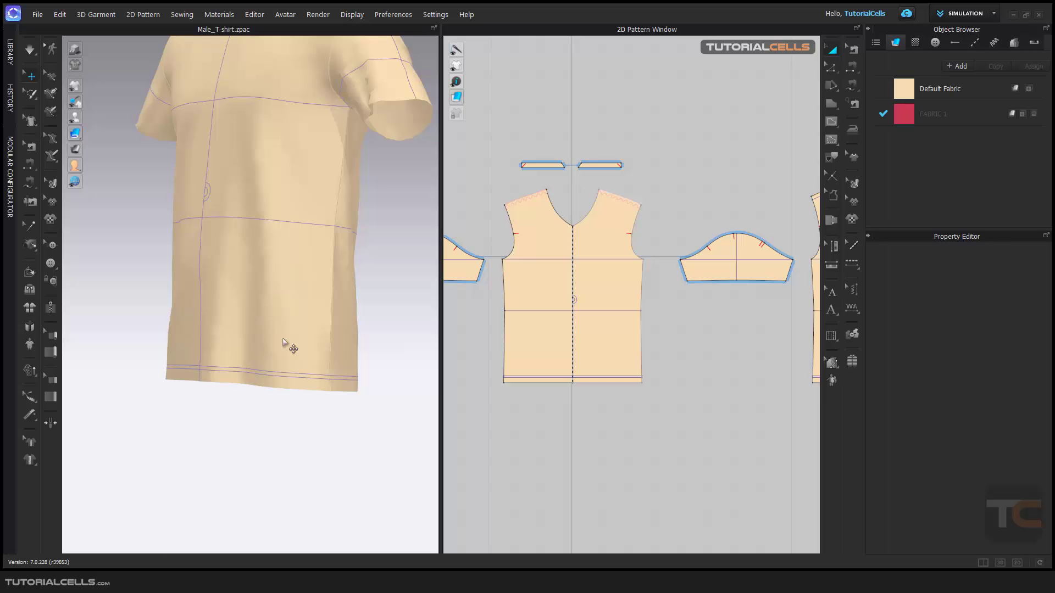
Step: Create a binding around the entire bottom hem of the T-shirt, tracing the edge back to its starting point in the 3D view
{"action": "scroll", "coordinate": [286, 332], "scroll_direction": "up", "scroll_amount": 2}
{"action": "scroll", "coordinate": [302, 392], "scroll_direction": "up", "scroll_amount": 2}
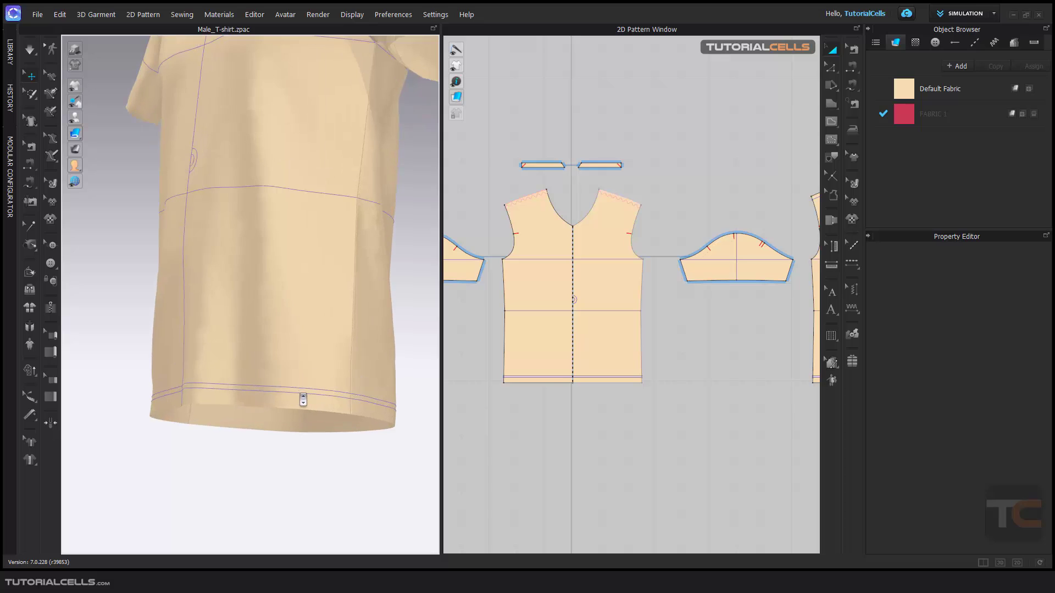
{"action": "middle_click_drag", "start_coordinate": [302, 400], "coordinate": [294, 373]}
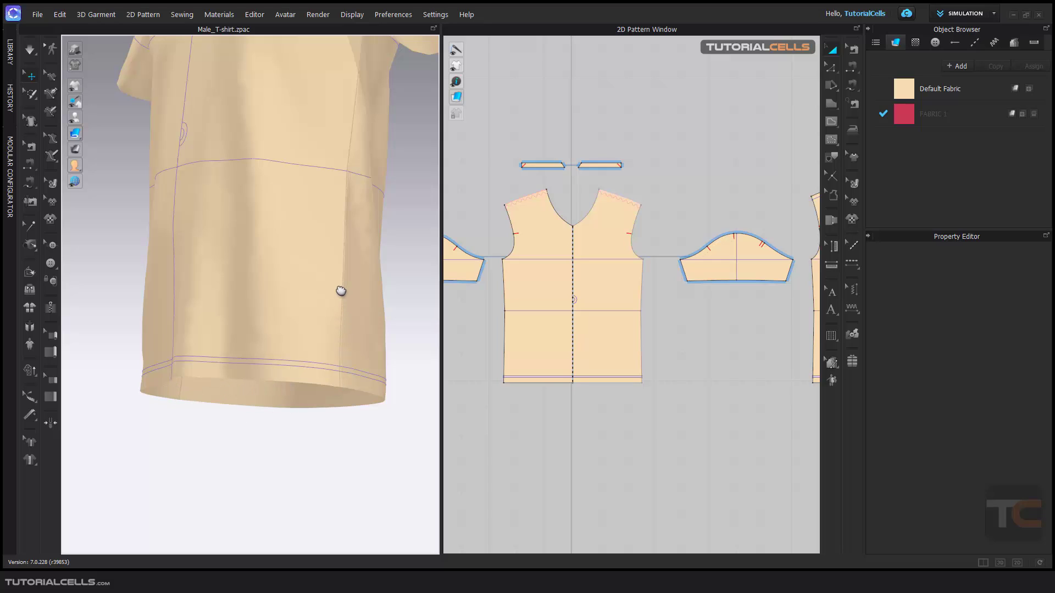
{"action": "left_click", "coordinate": [57, 400]}
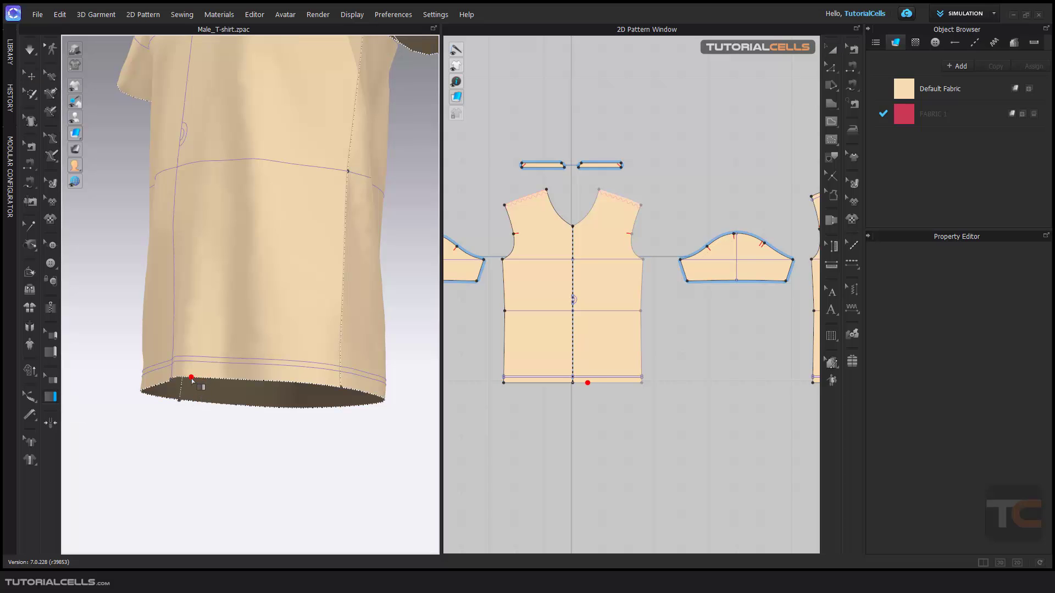
{"action": "right_click_drag", "start_coordinate": [190, 378], "coordinate": [254, 361]}
{"action": "left_click", "coordinate": [211, 389]}
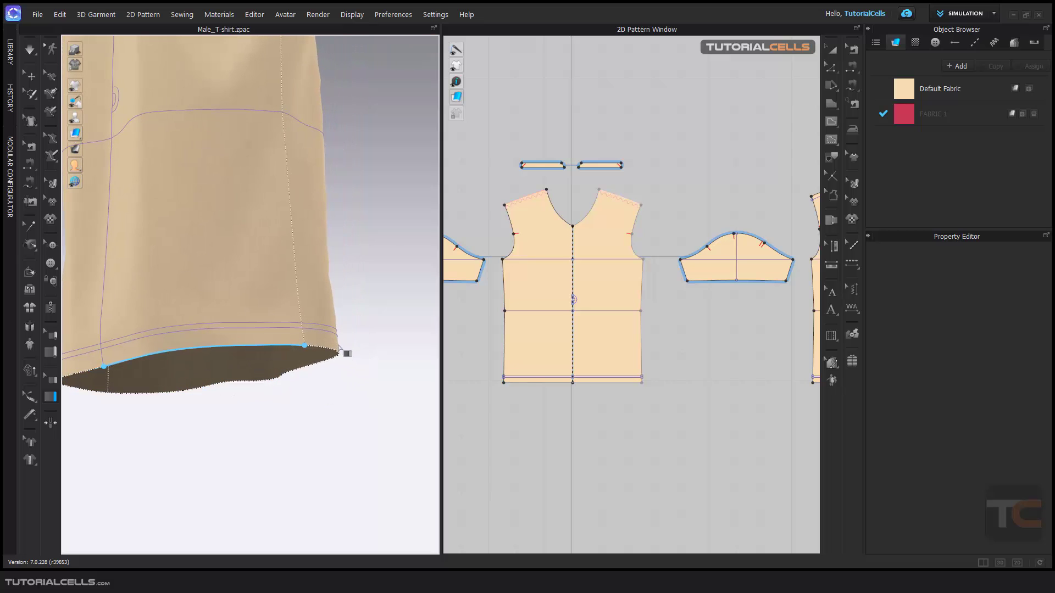
{"action": "right_click_drag", "start_coordinate": [342, 351], "coordinate": [192, 349]}
{"action": "right_click_drag", "start_coordinate": [294, 351], "coordinate": [239, 347]}
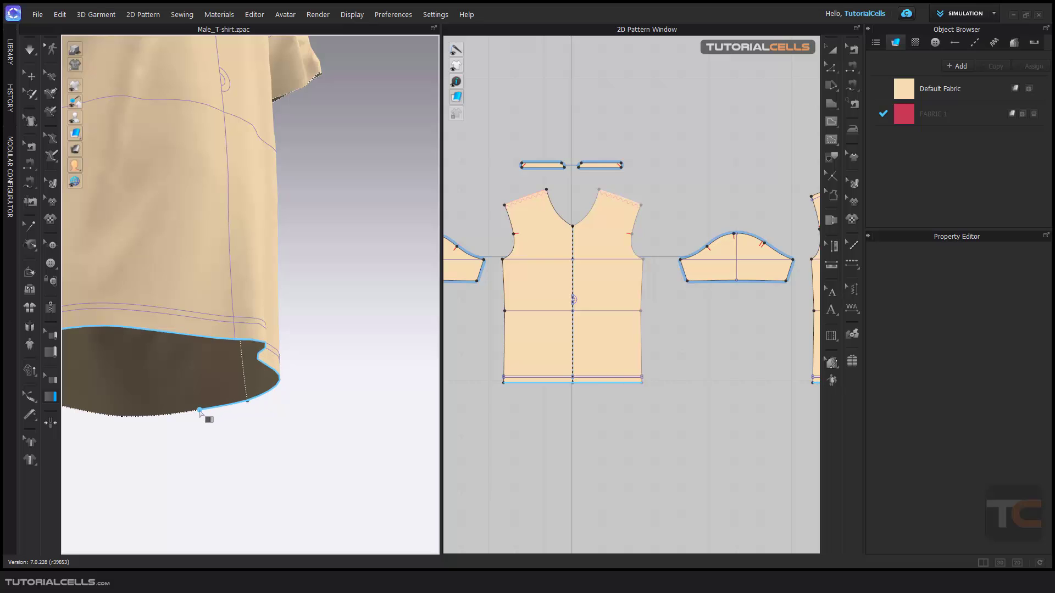
{"action": "right_click_drag", "start_coordinate": [195, 410], "coordinate": [336, 389]}
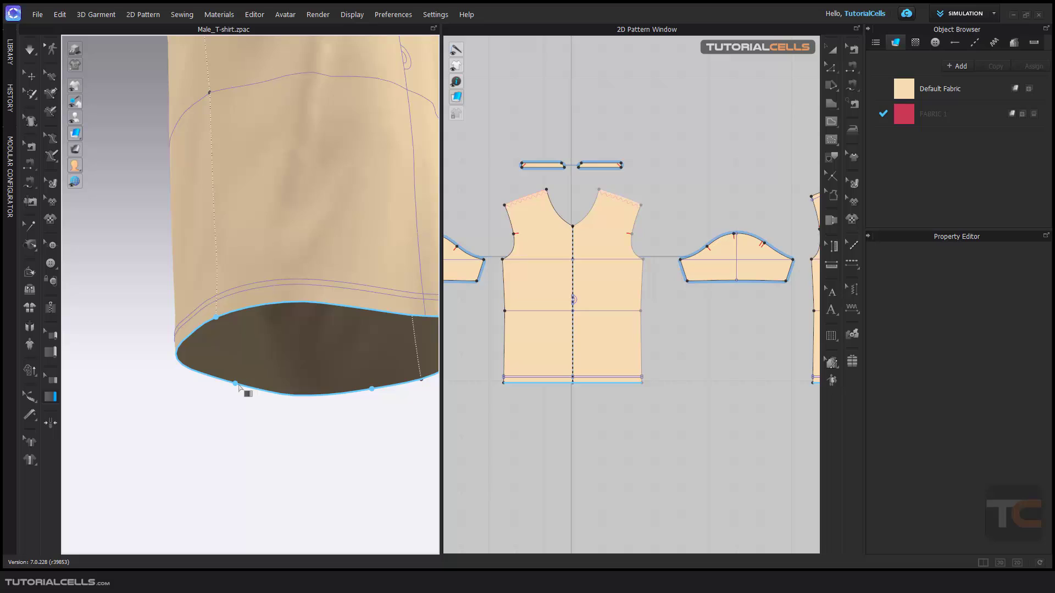
{"action": "left_click", "coordinate": [293, 362]}
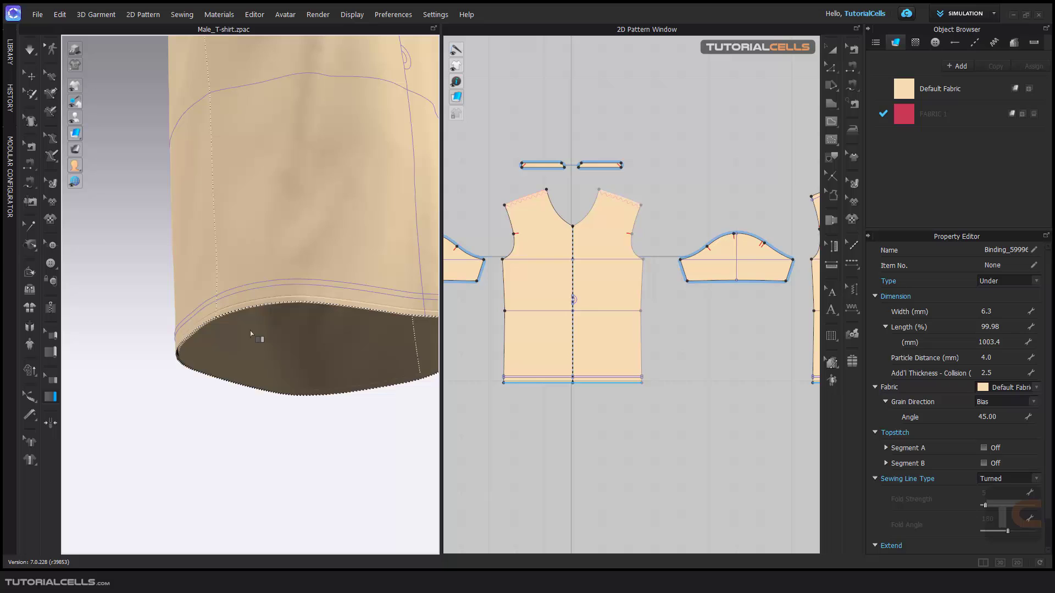
Step: Select the new hem binding for editing and briefly simulate the garment to examine it
{"action": "right_click_drag", "start_coordinate": [251, 334], "coordinate": [333, 319]}
{"action": "left_click", "coordinate": [53, 379]}
{"action": "scroll", "coordinate": [310, 330], "scroll_direction": "up", "scroll_amount": 2}
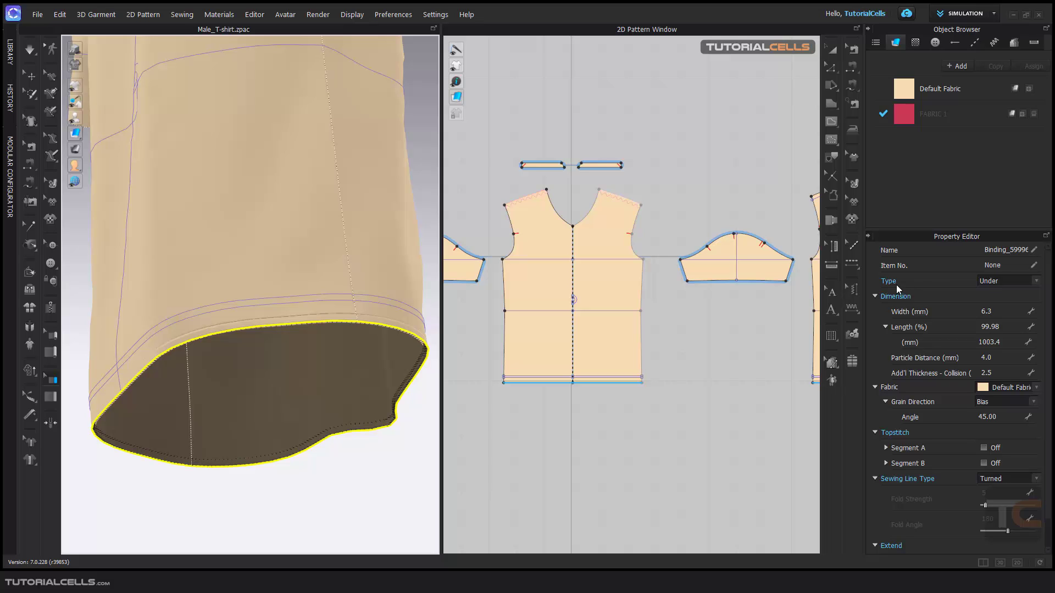
{"action": "scroll", "coordinate": [307, 343], "scroll_direction": "up", "scroll_amount": 5}
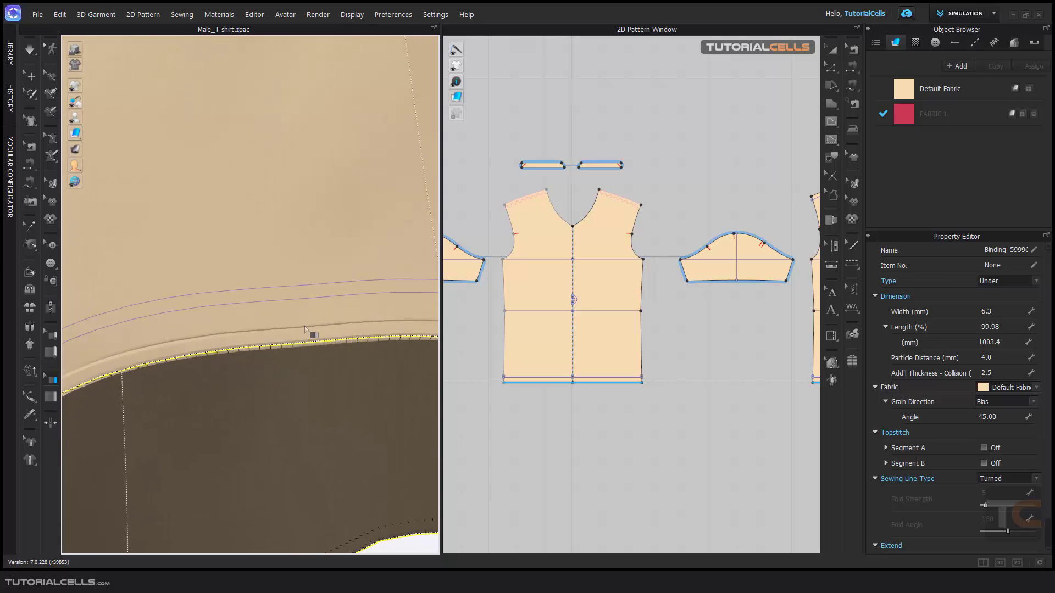
{"action": "scroll", "coordinate": [306, 328], "scroll_direction": "up", "scroll_amount": 1}
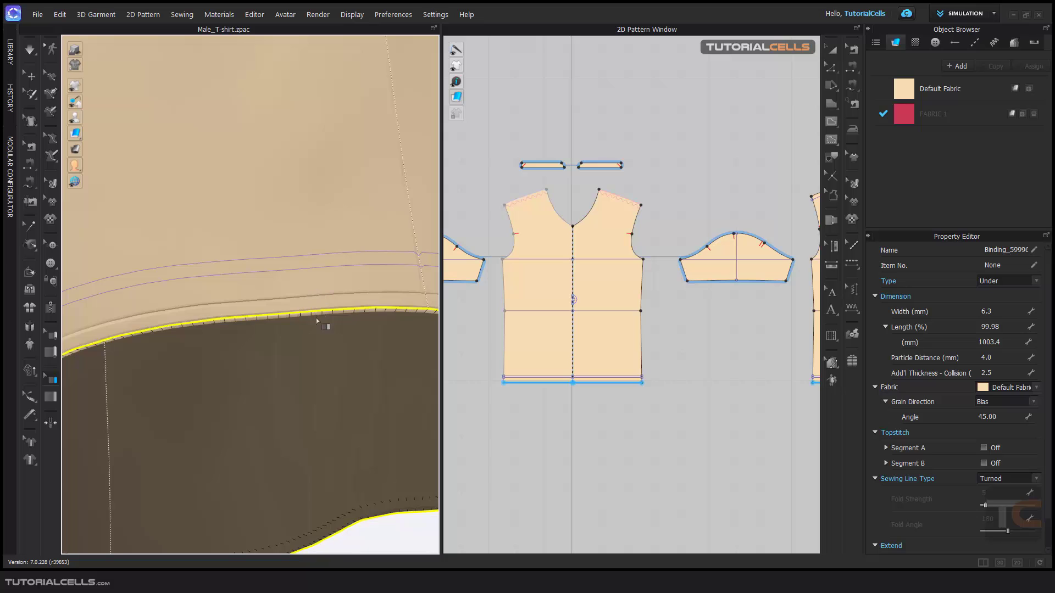
{"action": "right_click_drag", "start_coordinate": [331, 306], "coordinate": [338, 303]}
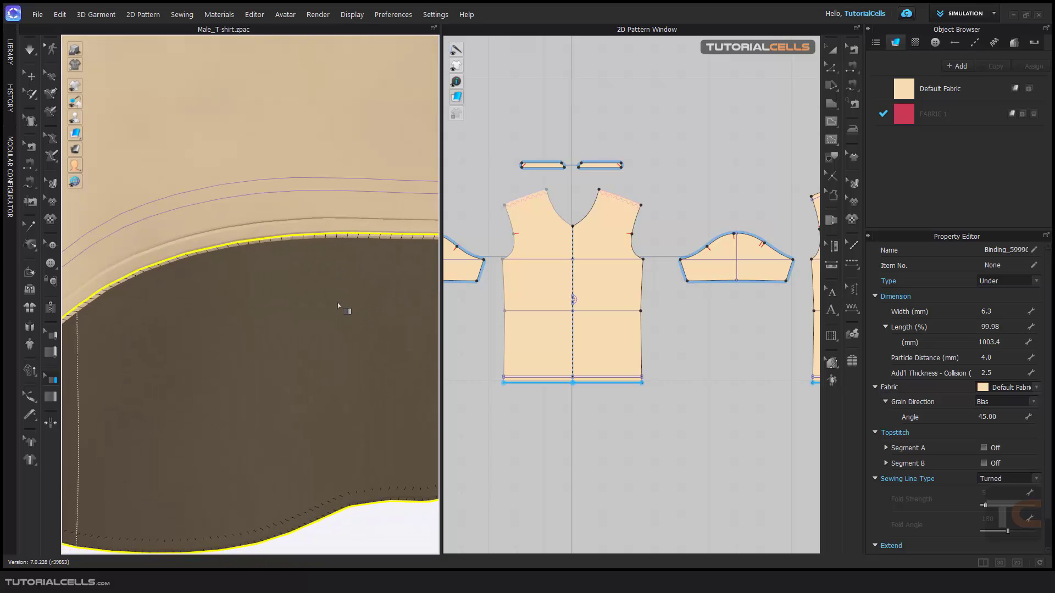
{"action": "key", "text": "space"}
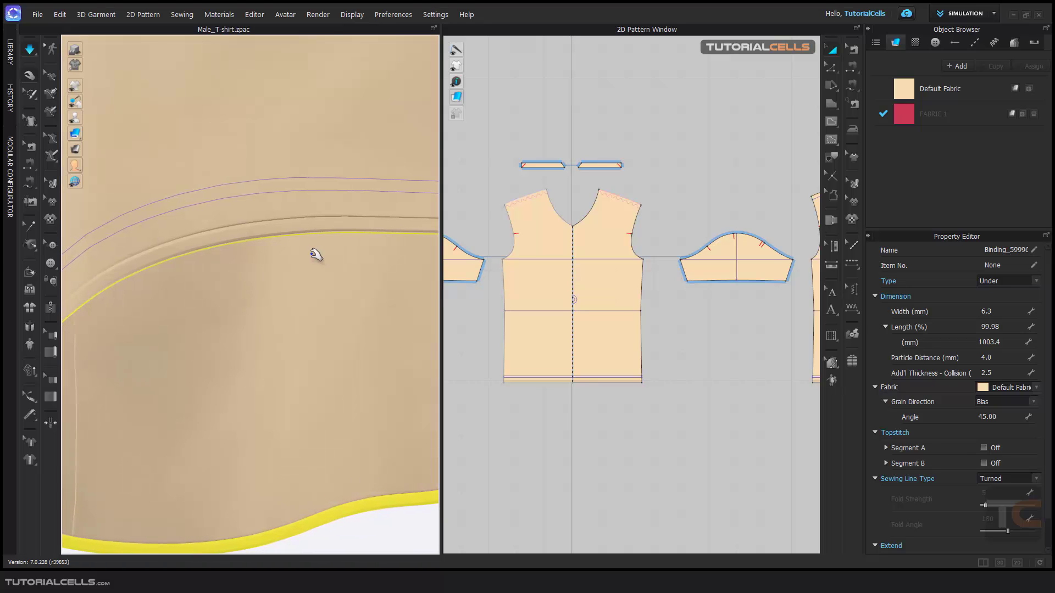
{"action": "key", "text": "space"}
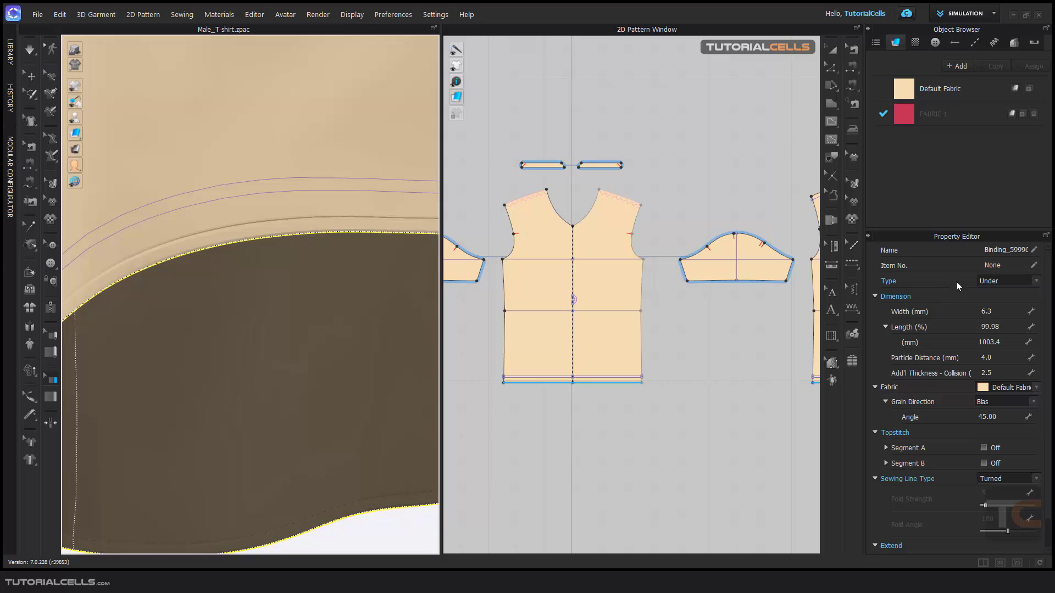
Step: Change the hem binding's type to Over, simulate the garment, and deselect the binding
{"action": "left_click", "coordinate": [1035, 283]}
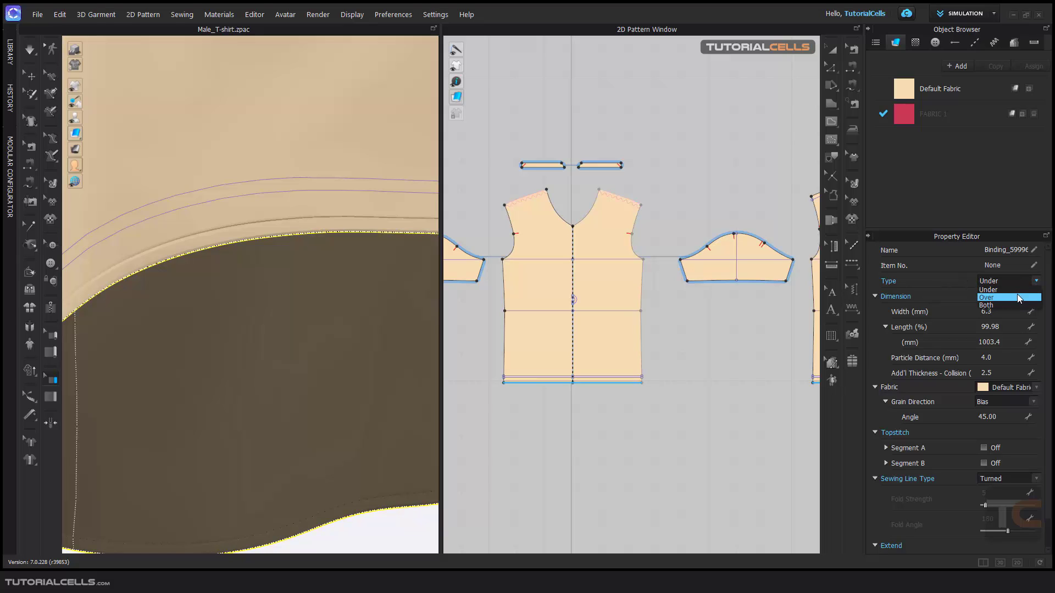
{"action": "left_click", "coordinate": [1014, 291]}
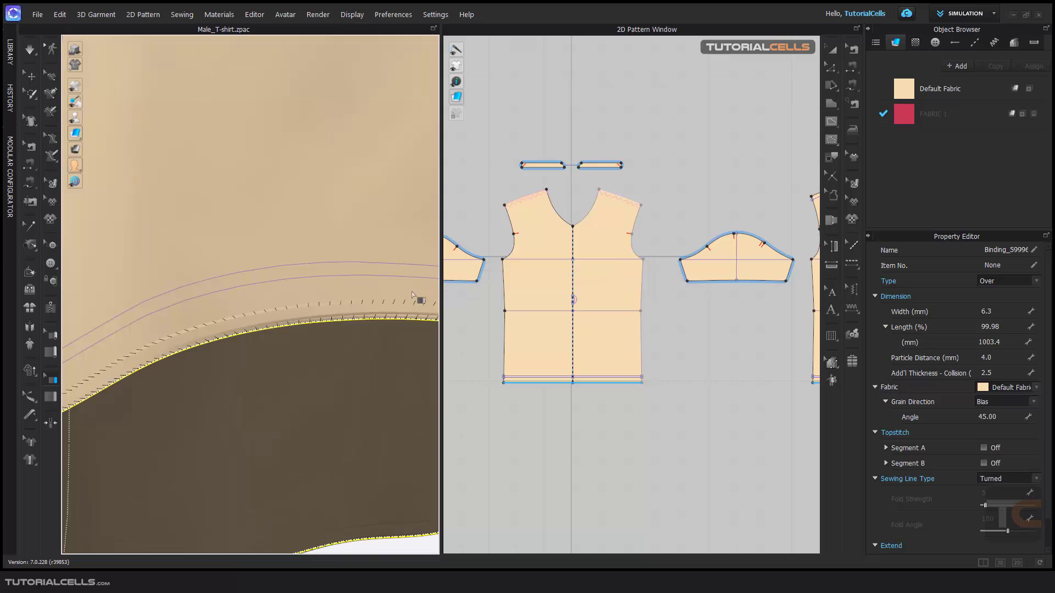
{"action": "right_click_drag", "start_coordinate": [317, 306], "coordinate": [279, 291]}
{"action": "key", "text": "space"}
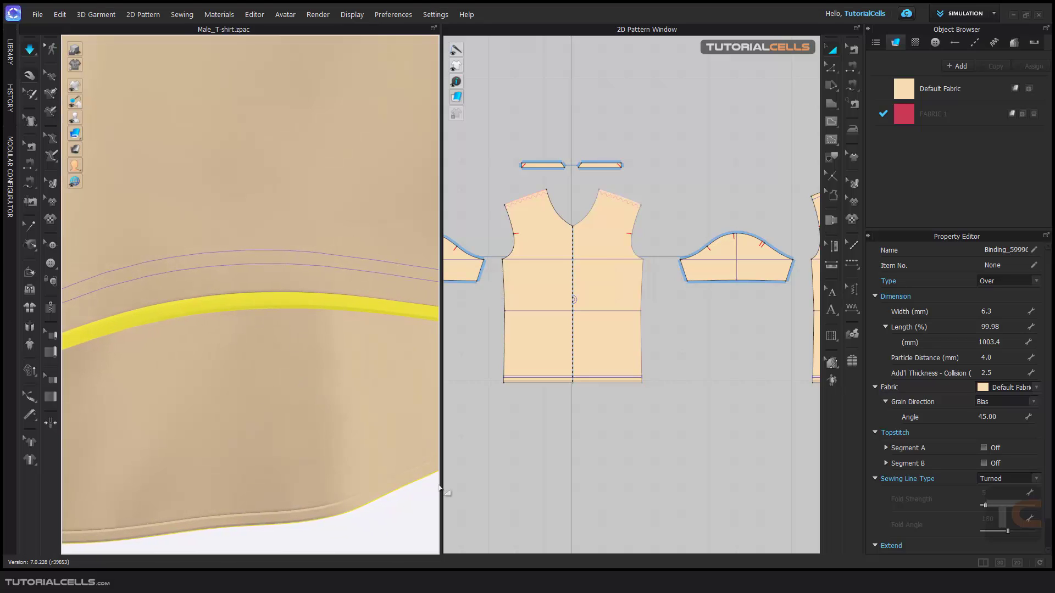
{"action": "left_click", "coordinate": [418, 504]}
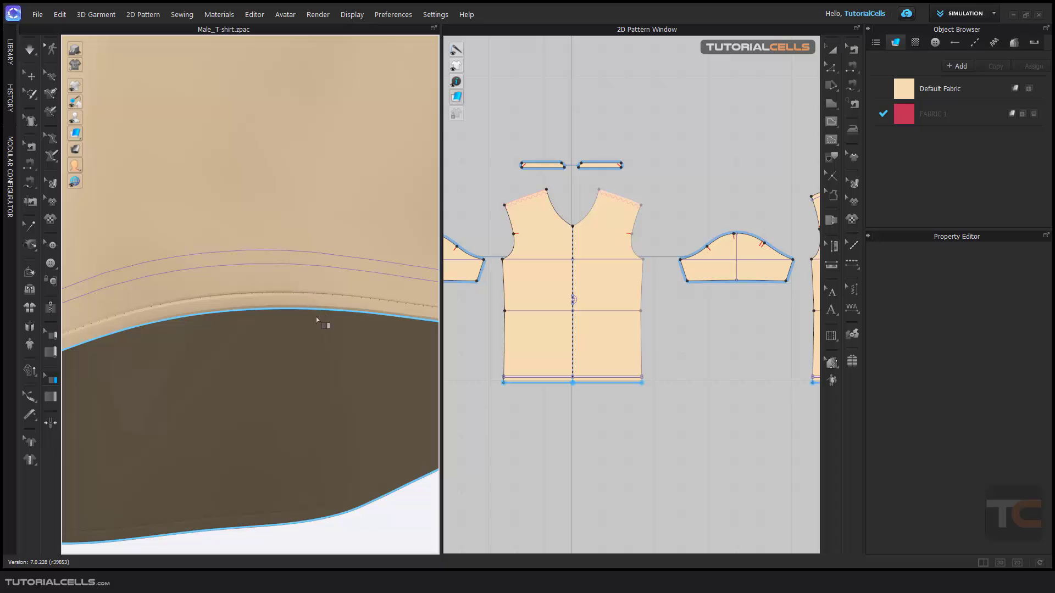
Step: Stop the simulation, select the hem binding for editing, and set its width to 10 mm
{"action": "left_click", "coordinate": [319, 330]}
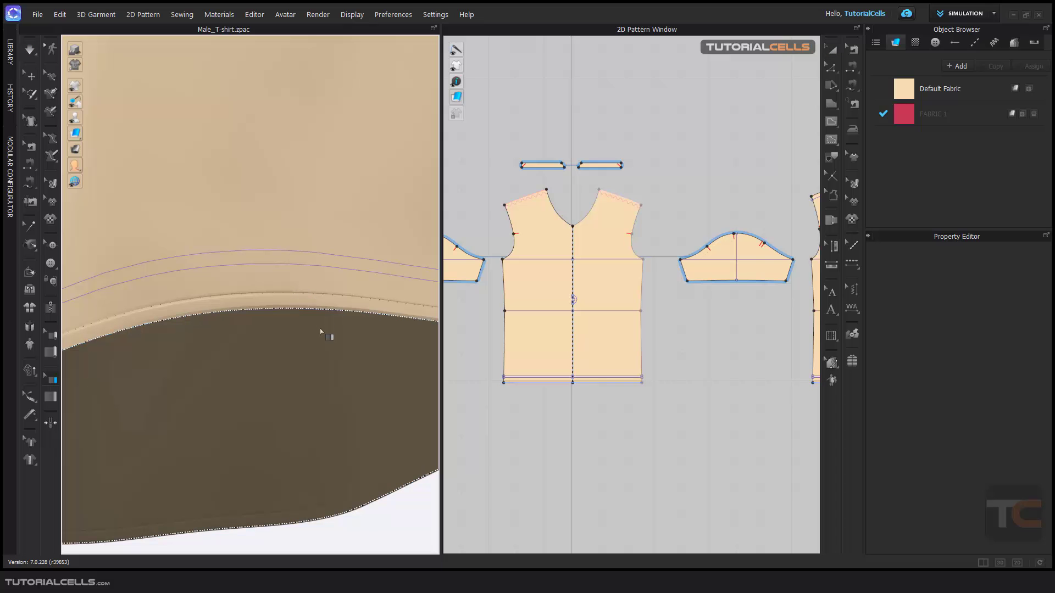
{"action": "right_click_drag", "start_coordinate": [320, 330], "coordinate": [347, 352]}
{"action": "left_click_drag", "start_coordinate": [347, 350], "coordinate": [338, 335]}
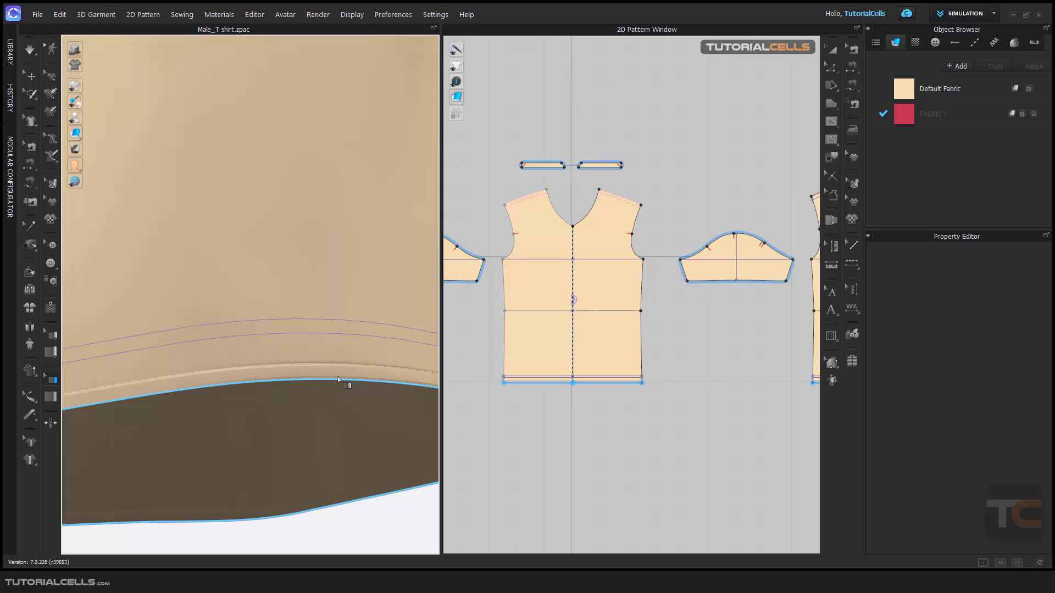
{"action": "left_click", "coordinate": [52, 379]}
{"action": "left_click", "coordinate": [167, 397]}
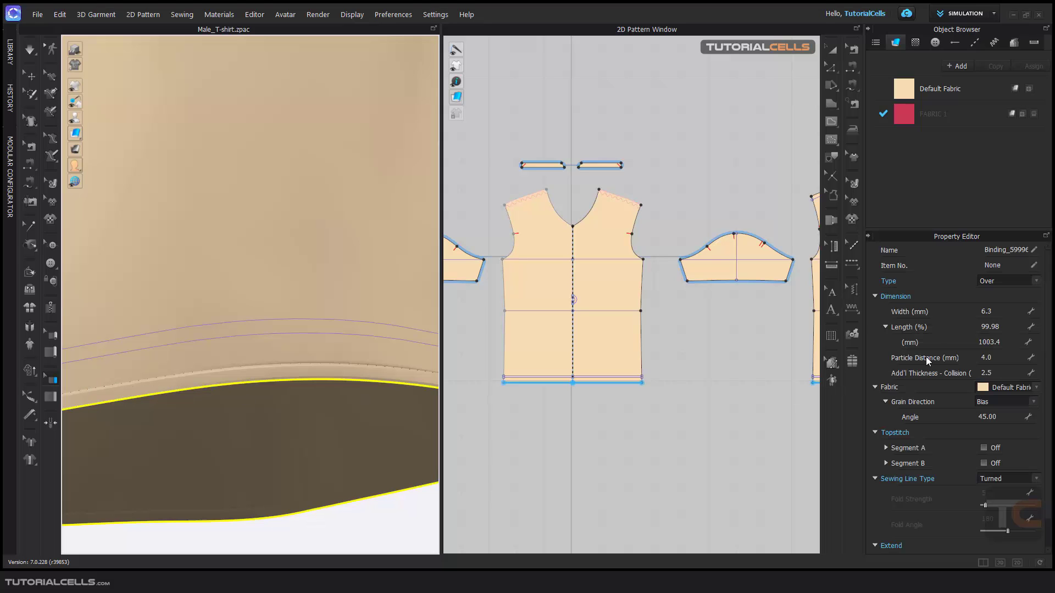
{"action": "left_click", "coordinate": [1000, 312]}
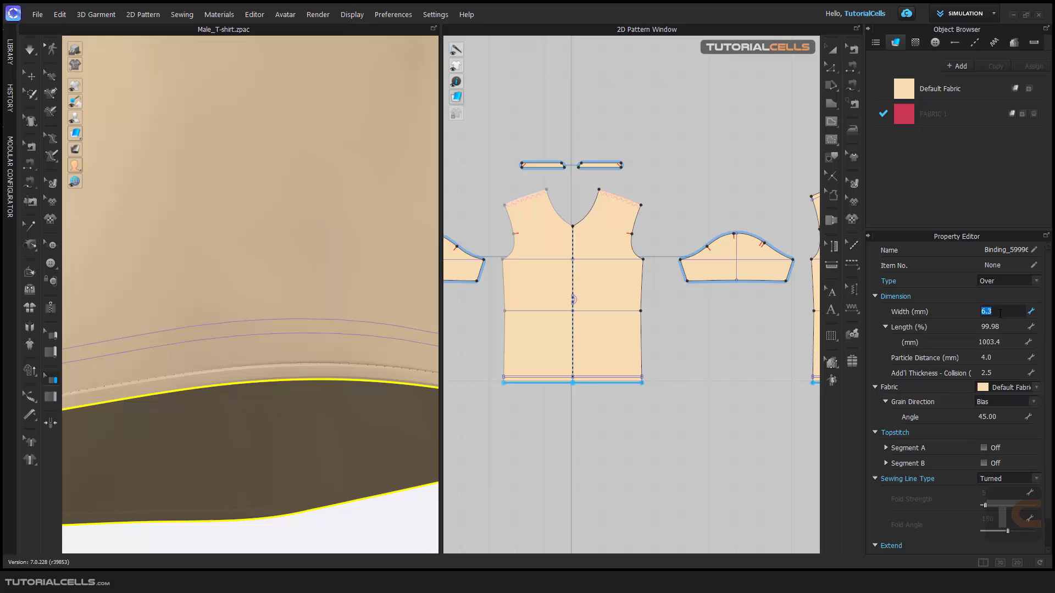
{"action": "type", "text": "10"}
{"action": "key", "text": "Return"}
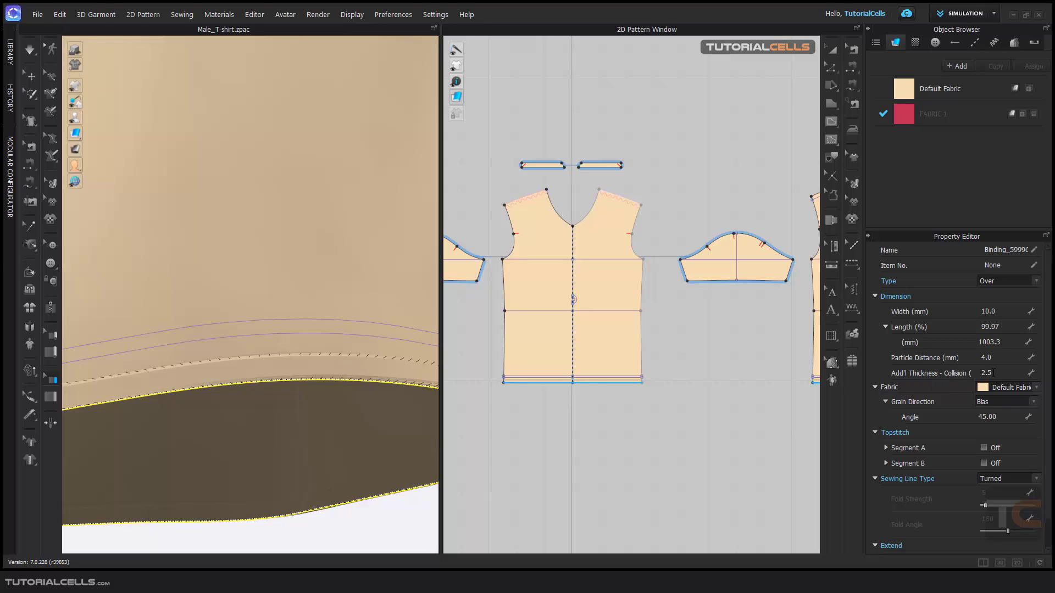
Step: Try FABRIC 1 as the hem binding's fabric and return it to Default Fabric
{"action": "left_click", "coordinate": [993, 372]}
{"action": "left_click", "coordinate": [943, 386]}
{"action": "scroll", "coordinate": [609, 381], "scroll_direction": "up", "scroll_amount": 5}
{"action": "scroll", "coordinate": [633, 393], "scroll_direction": "down", "scroll_amount": 2}
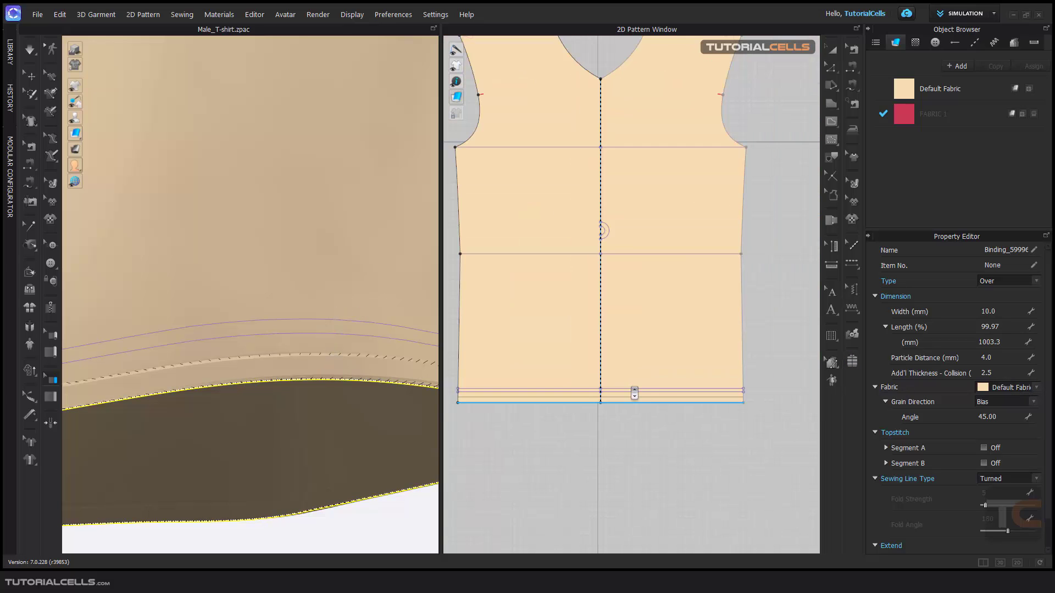
{"action": "scroll", "coordinate": [648, 391], "scroll_direction": "down", "scroll_amount": 1}
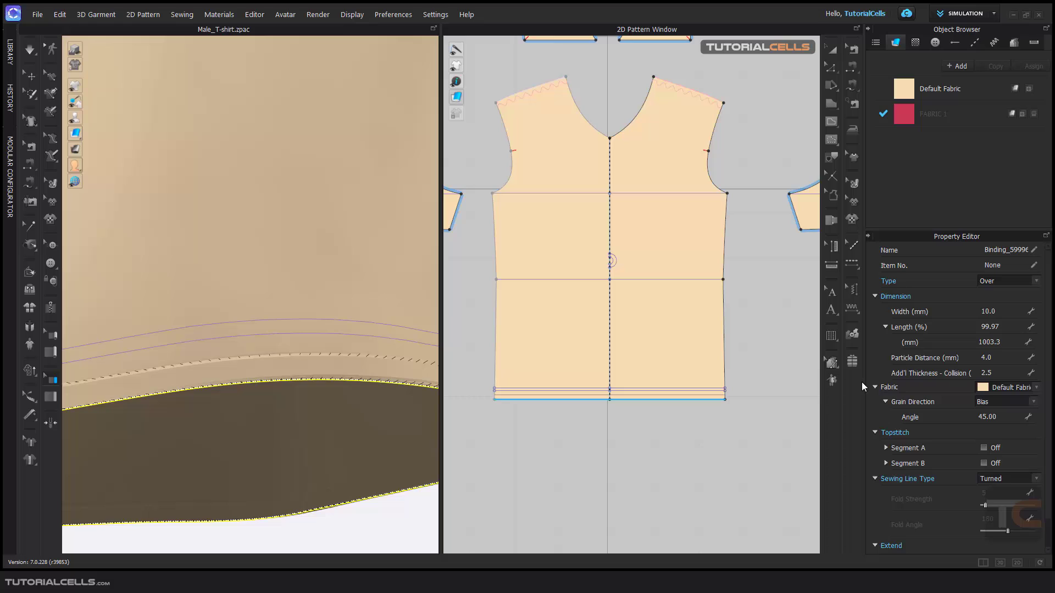
{"action": "left_click", "coordinate": [1036, 390]}
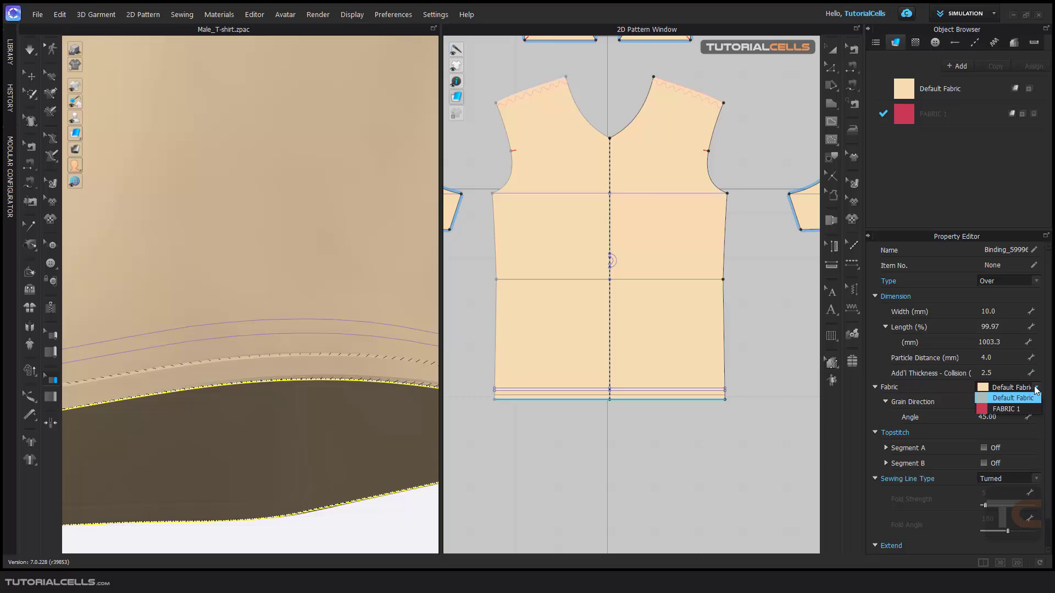
{"action": "left_click", "coordinate": [1011, 412]}
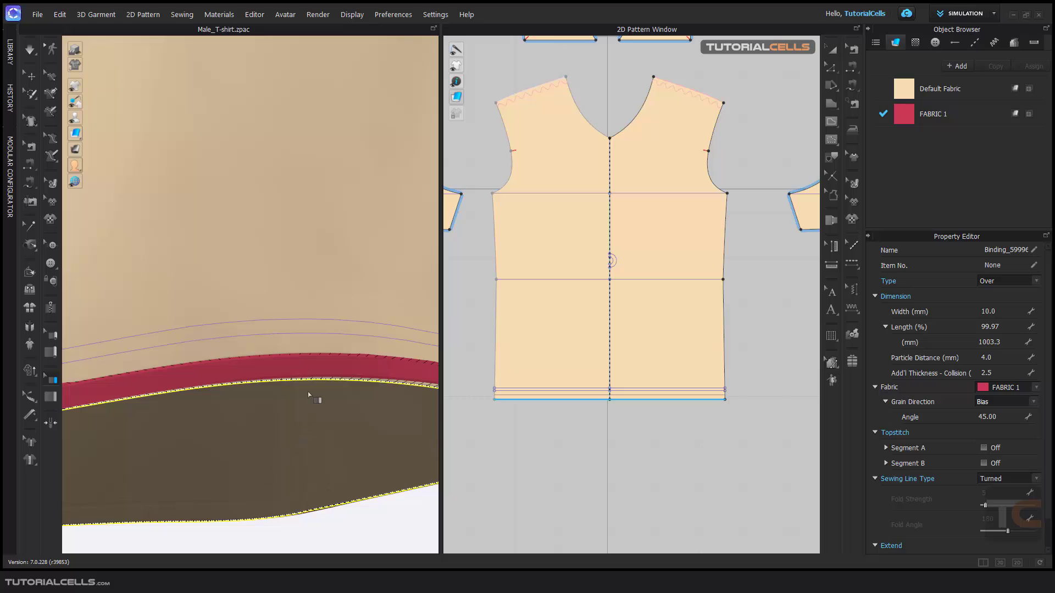
{"action": "left_click", "coordinate": [984, 389]}
{"action": "left_click", "coordinate": [986, 402]}
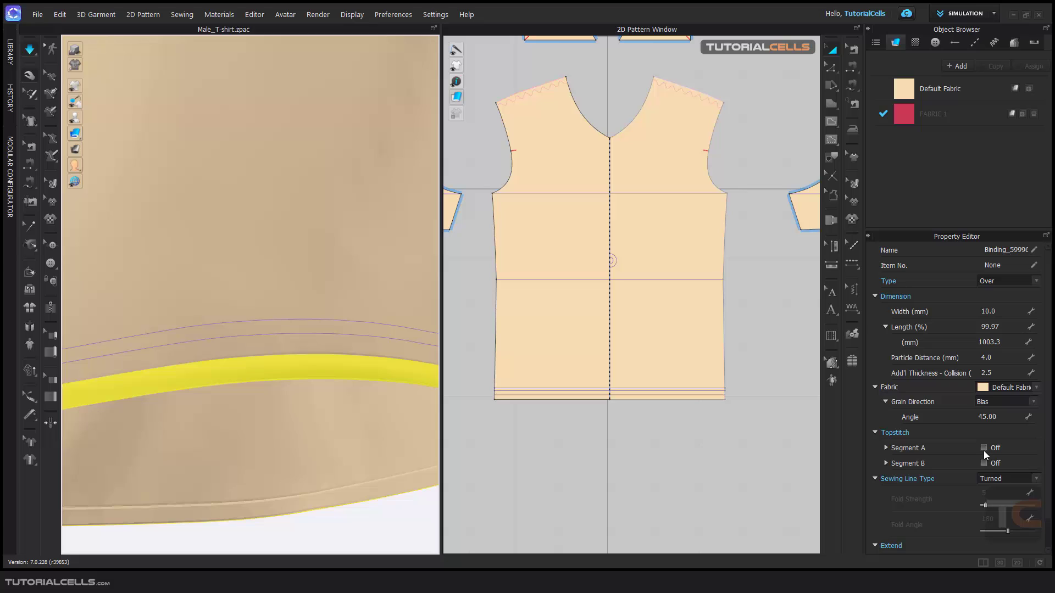
Step: Turn on topstitching for both Segment A and Segment B of the hem binding and inspect the stitch lines
{"action": "left_click", "coordinate": [984, 448]}
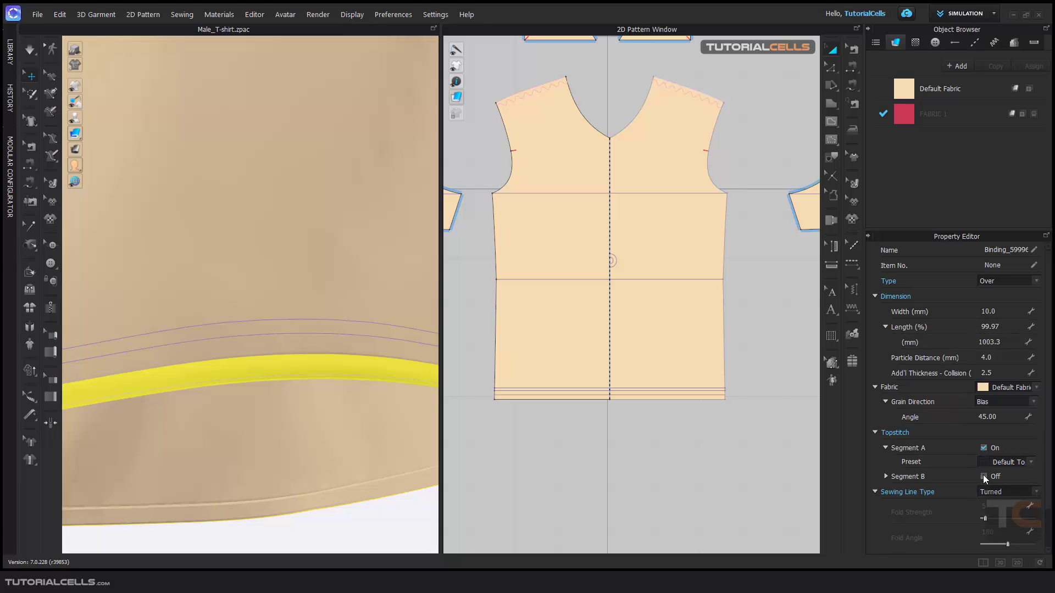
{"action": "left_click", "coordinate": [984, 477]}
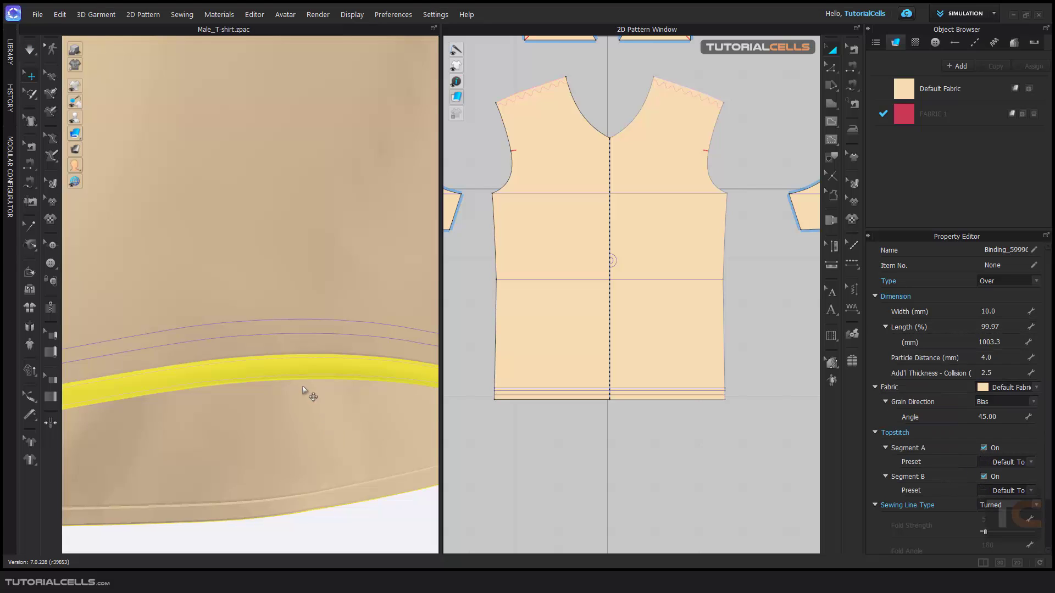
{"action": "scroll", "coordinate": [303, 396], "scroll_direction": "up", "scroll_amount": 2}
{"action": "scroll", "coordinate": [294, 426], "scroll_direction": "up", "scroll_amount": 2}
{"action": "middle_click_drag", "start_coordinate": [297, 444], "coordinate": [290, 387]}
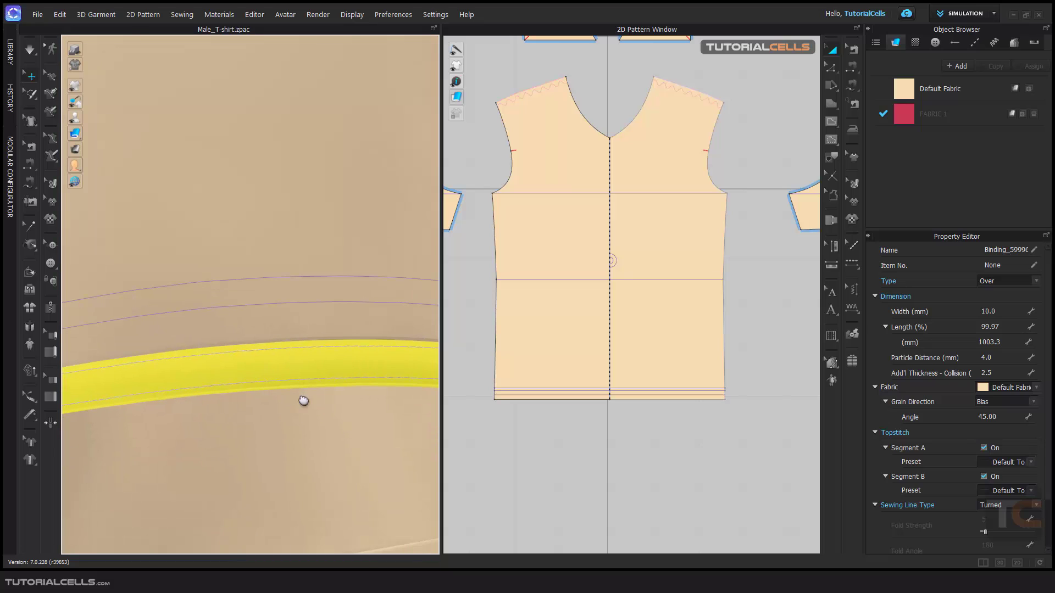
{"action": "key", "text": "space"}
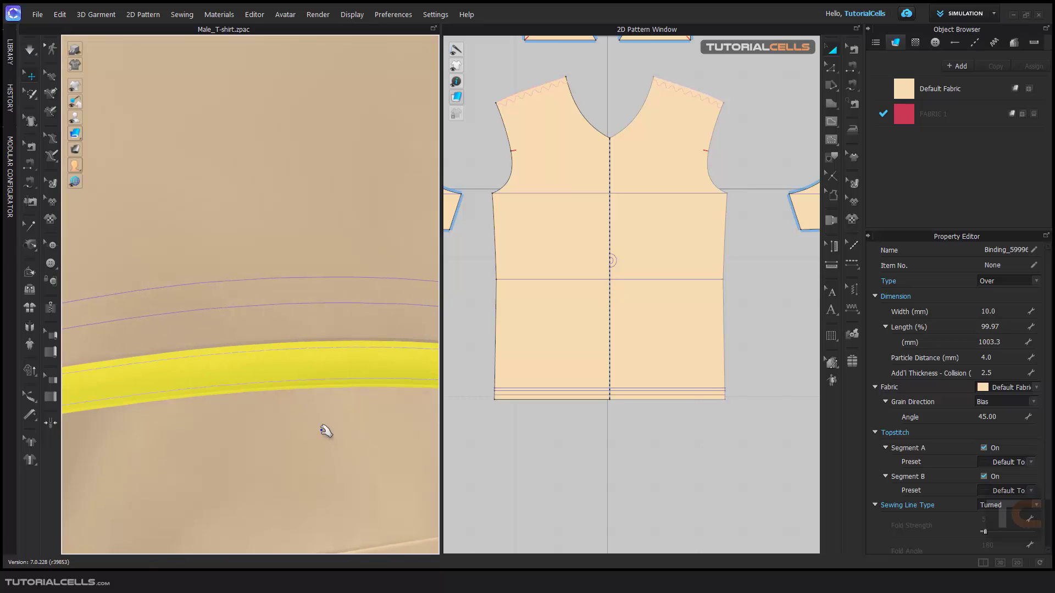
{"action": "key", "text": "space"}
Step: Add a new topstitch style to the topstitch list and set its shape to Zigzag
{"action": "left_click", "coordinate": [974, 43]}
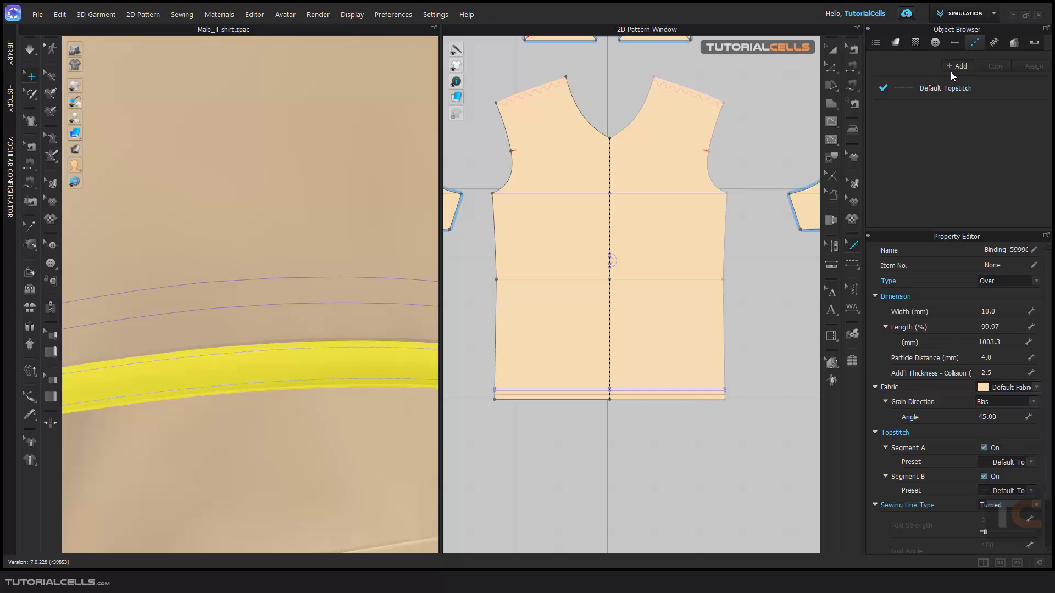
{"action": "left_click", "coordinate": [953, 87]}
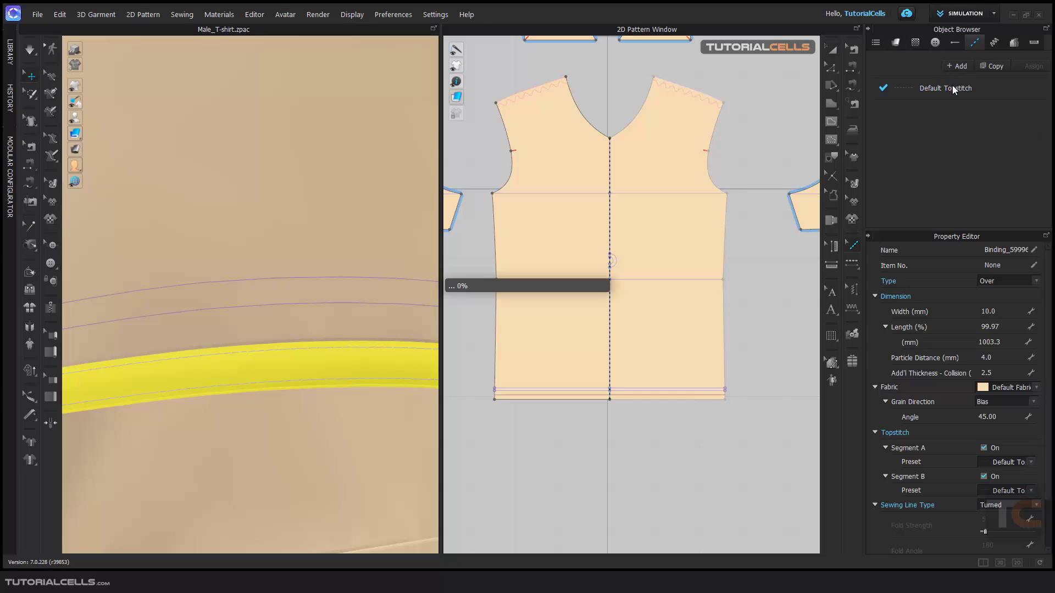
{"action": "double_click", "coordinate": [933, 139]}
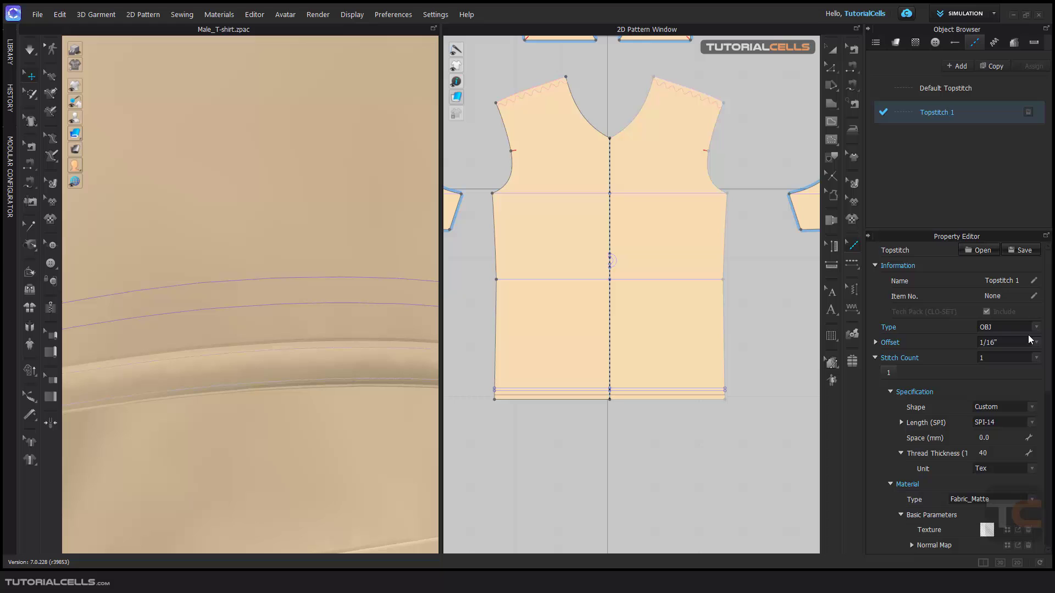
{"action": "left_click", "coordinate": [1025, 407]}
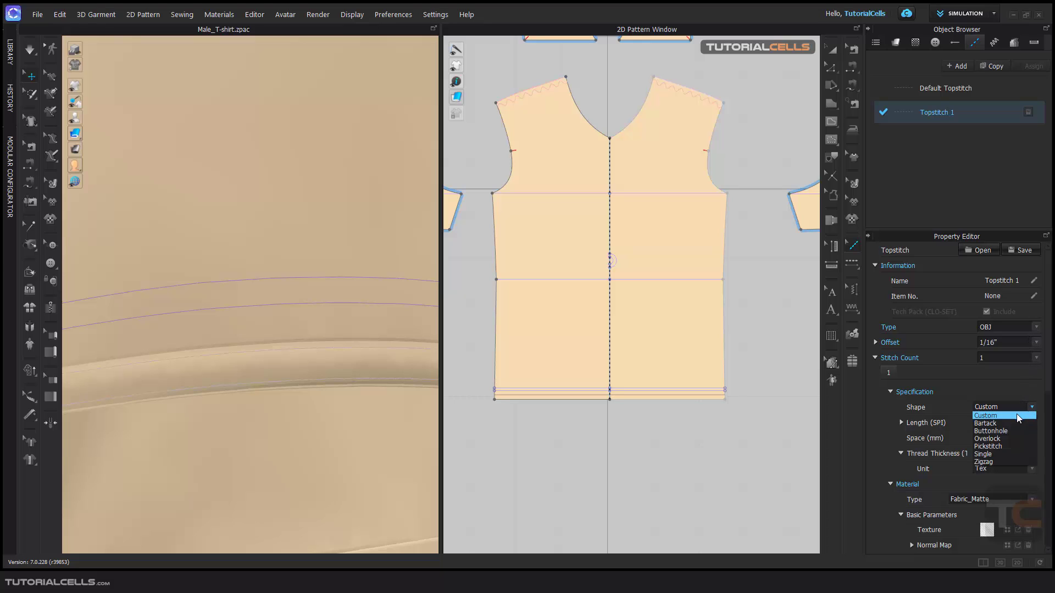
{"action": "left_click", "coordinate": [996, 461]}
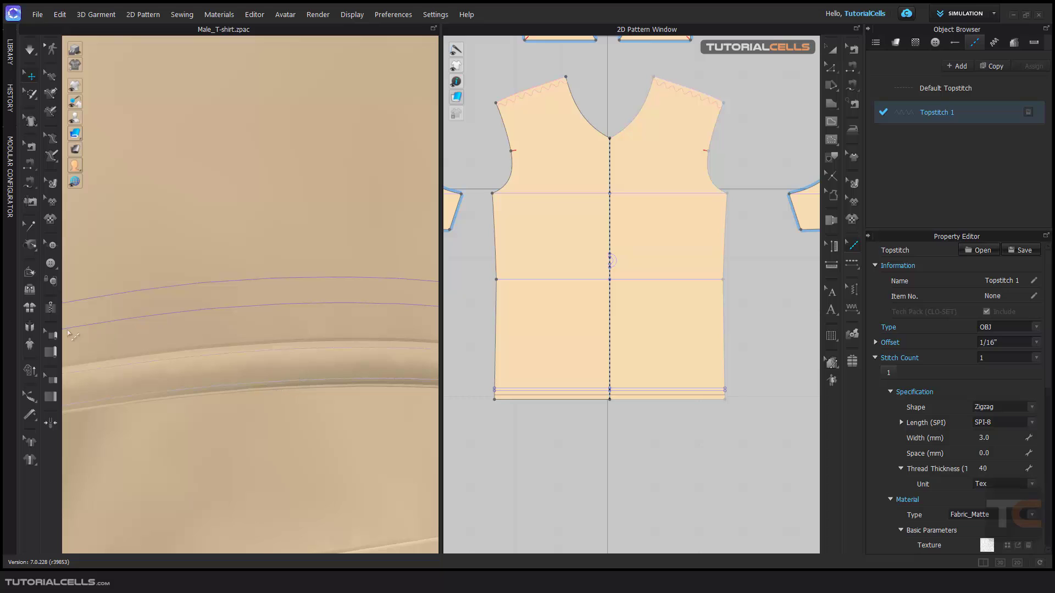
Step: Reselect the hem binding, assign Topstitch 1 as the Segment A preset, and review the sewing line type options
{"action": "left_click", "coordinate": [52, 379]}
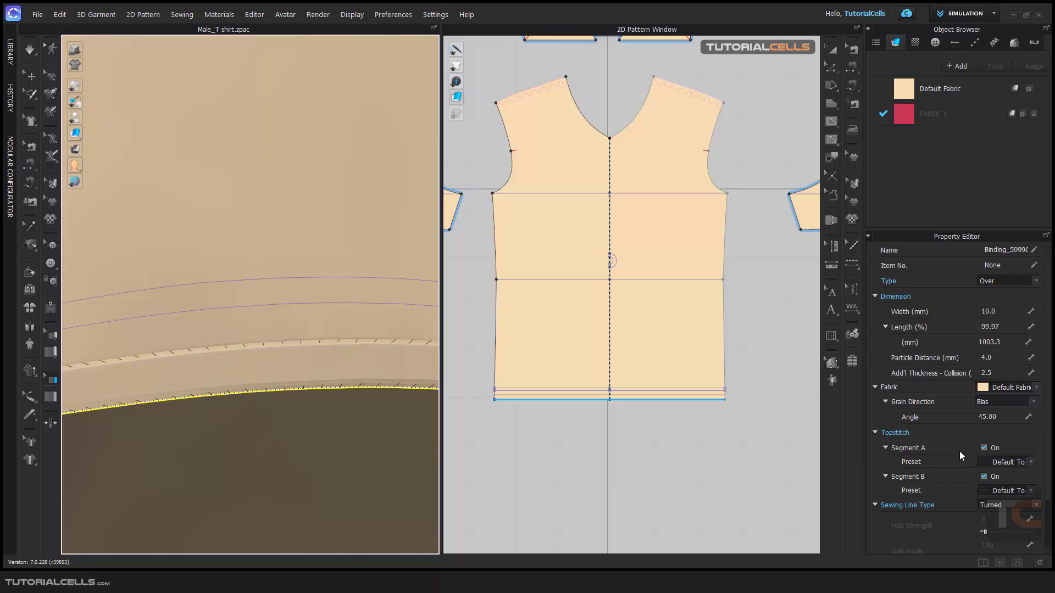
{"action": "left_click", "coordinate": [1020, 463]}
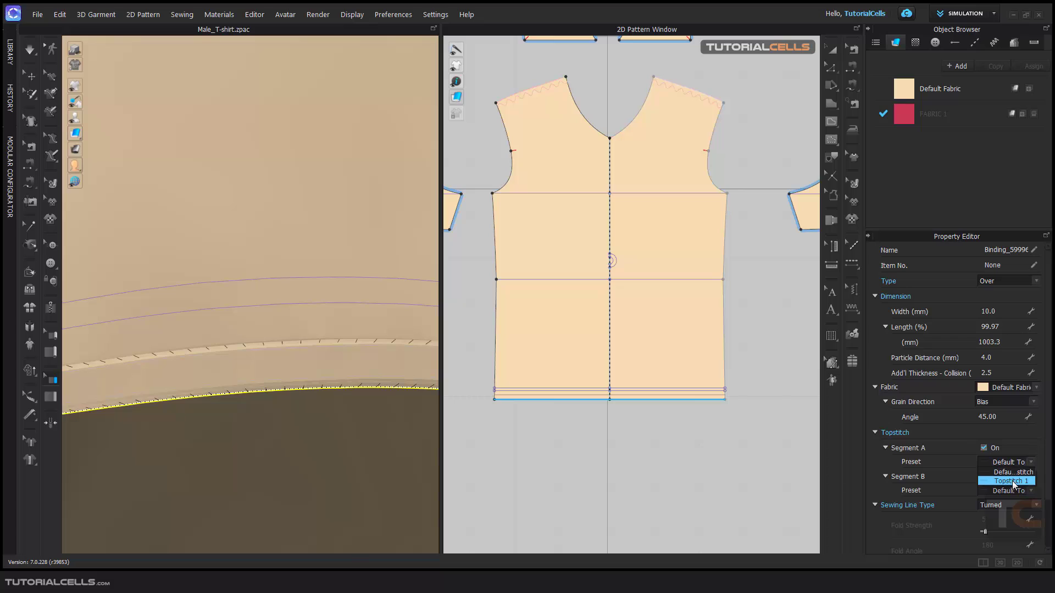
{"action": "left_click", "coordinate": [1011, 480]}
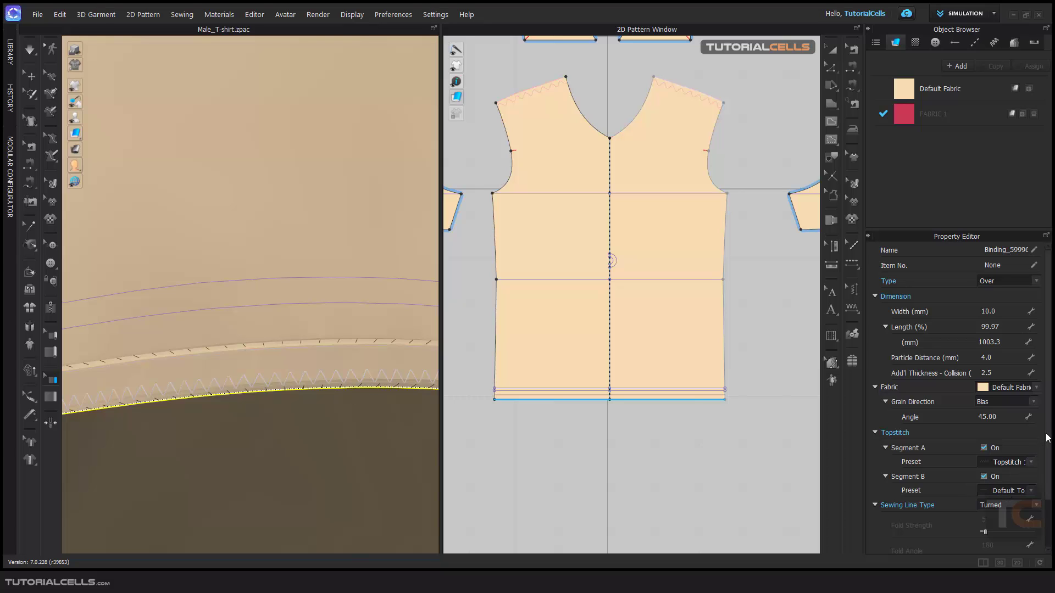
{"action": "left_click_drag", "start_coordinate": [1047, 437], "coordinate": [1049, 496]}
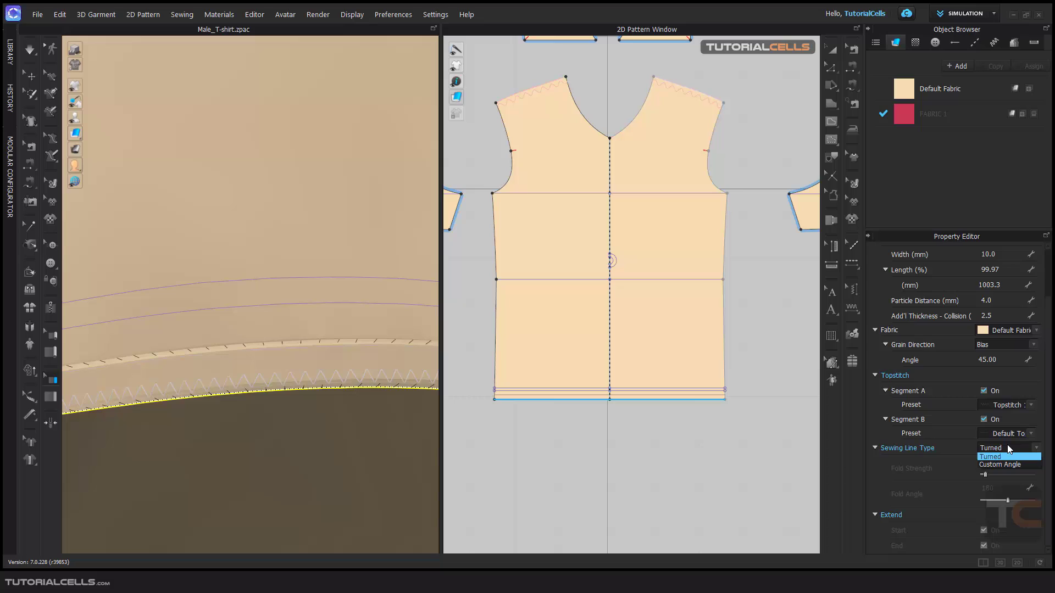
{"action": "left_click", "coordinate": [964, 448]}
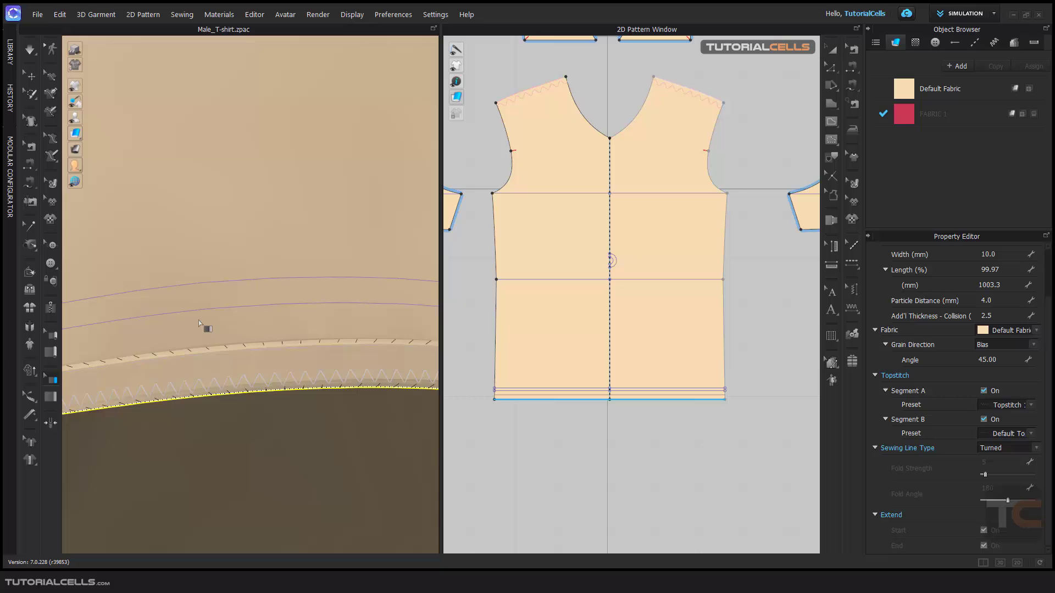
Step: Simulate the garment briefly, stop the simulation, and select the hem binding again for editing
{"action": "scroll", "coordinate": [226, 364], "scroll_direction": "down", "scroll_amount": 2}
{"action": "scroll", "coordinate": [228, 365], "scroll_direction": "down", "scroll_amount": 1}
{"action": "key", "text": "space"}
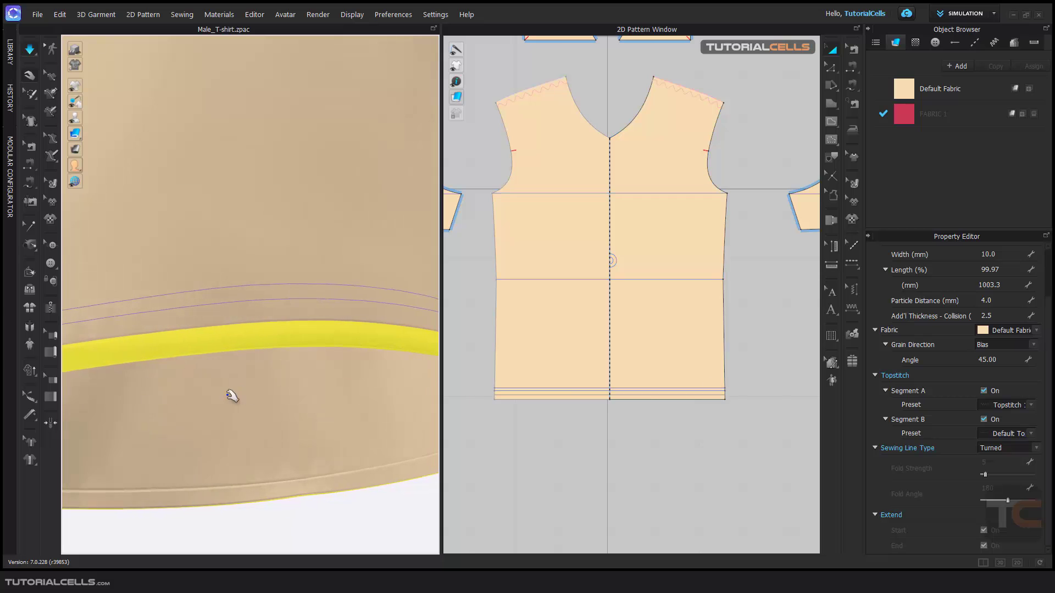
{"action": "key", "text": "space"}
{"action": "mouse_move", "coordinate": [293, 354]}
{"action": "right_mouse_down"}
{"action": "mouse_move", "coordinate": [300, 393]}
{"action": "mouse_move", "coordinate": [292, 363]}
{"action": "right_mouse_up"}
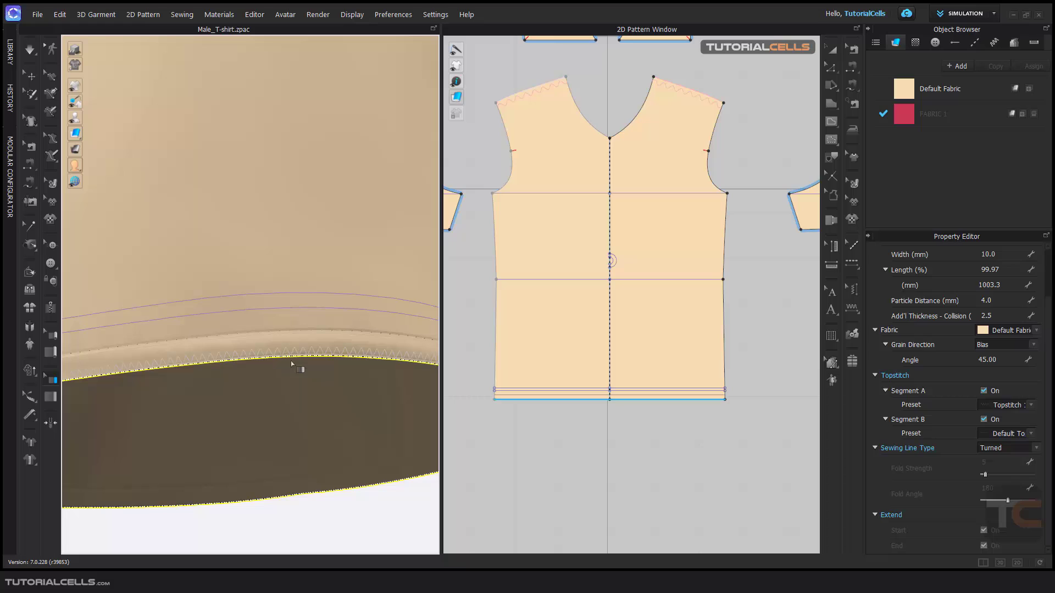
{"action": "left_click", "coordinate": [306, 358]}
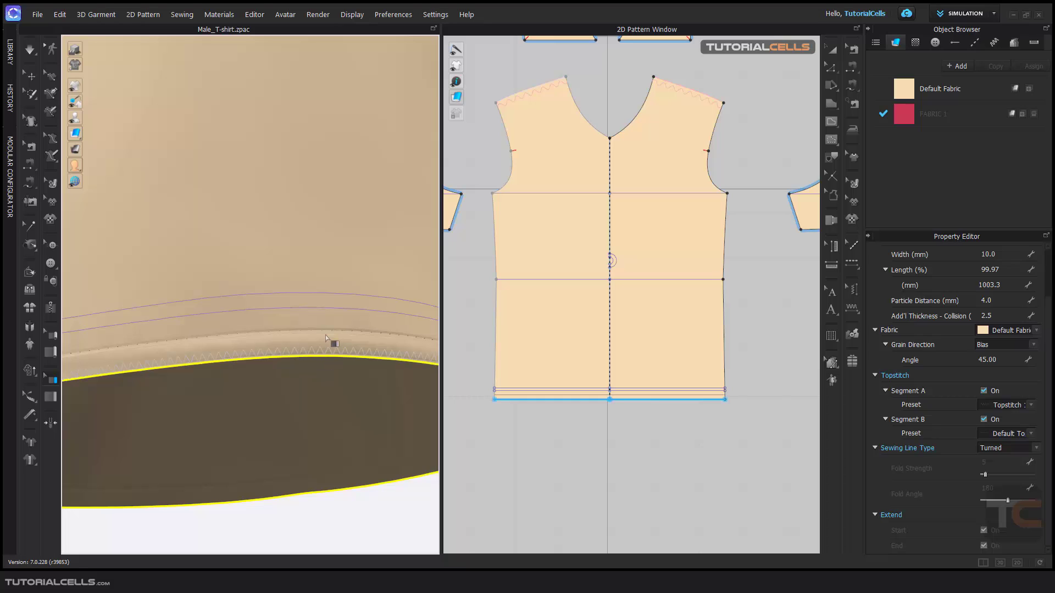